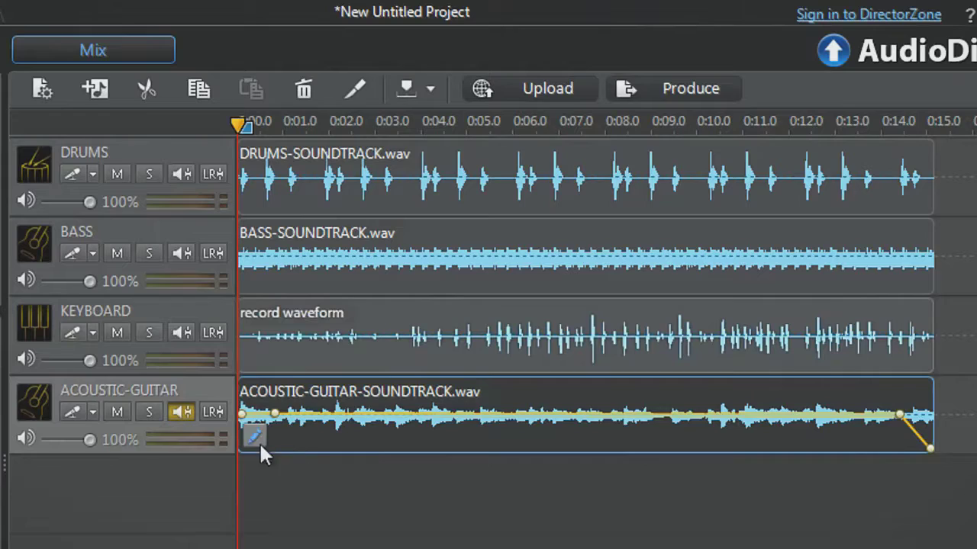
# Lower the acoustic guitar volume key to 40% and start recording on the armed tracks
pyautogui.moveTo(243, 426); pyautogui.dragTo(234, 437)
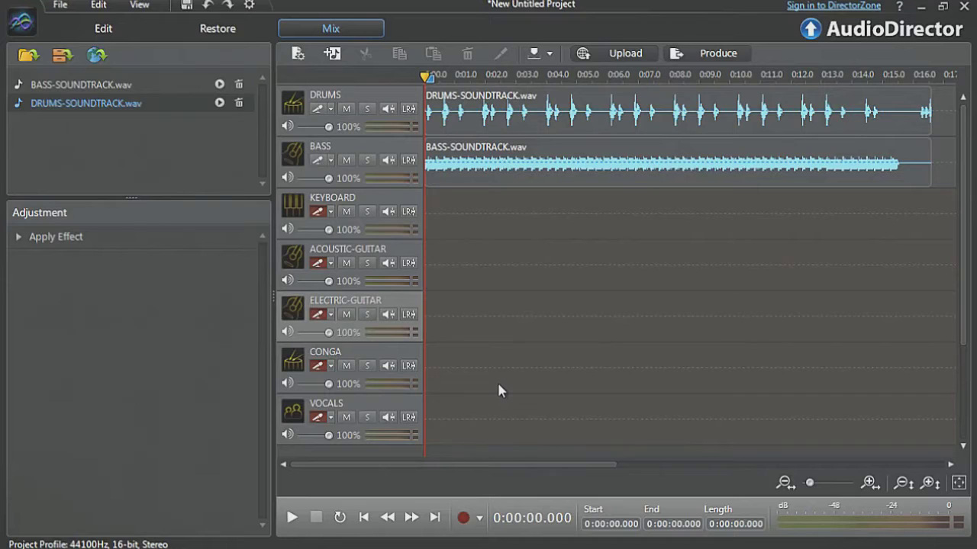
pyautogui.click(456, 523)
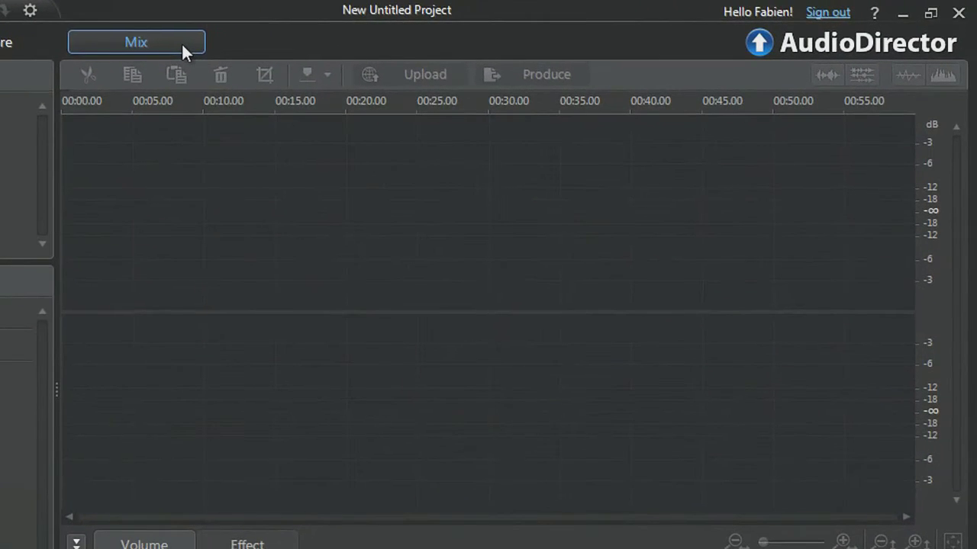
# In the Mix view, add audio tracks, then remove the extra Track 5 to leave four
pyautogui.click(181, 42)
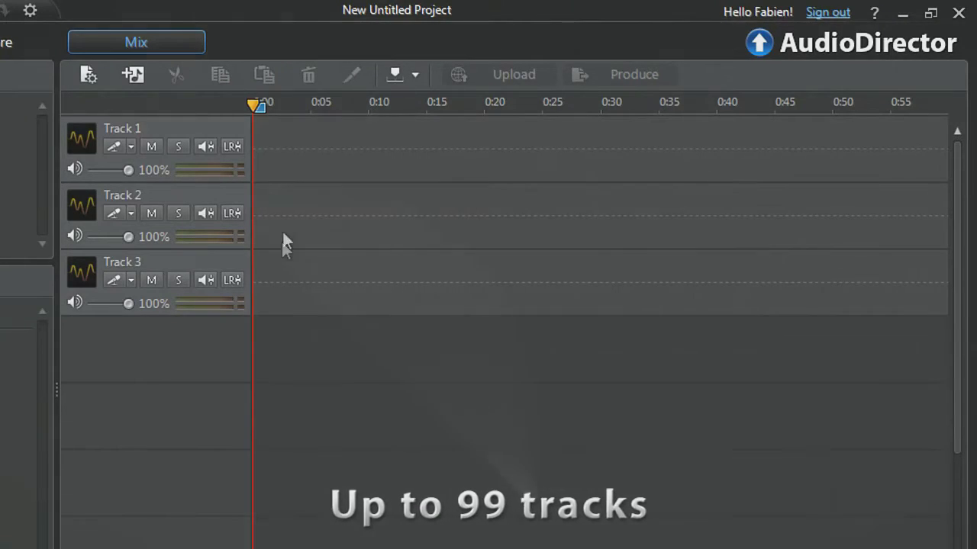
pyautogui.rightClick(266, 337)
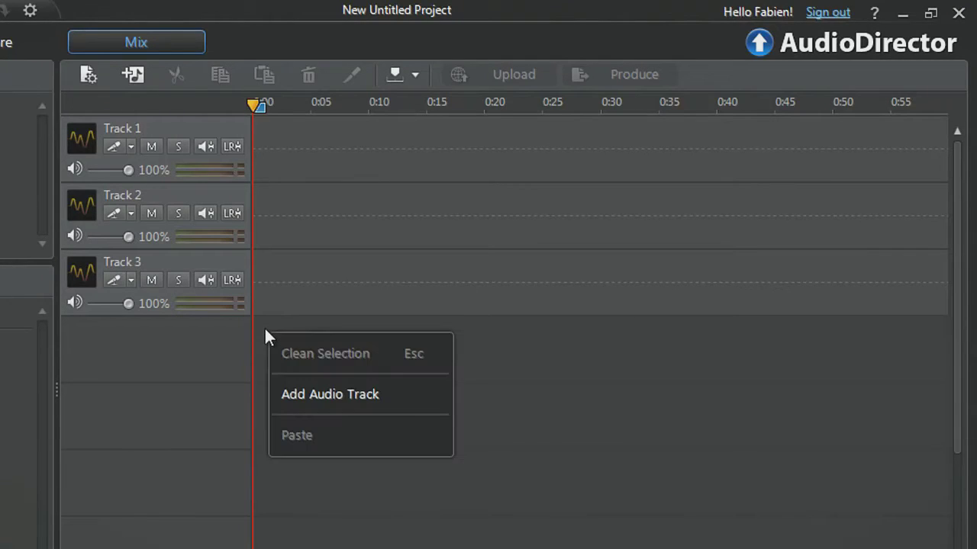
pyautogui.click(287, 394)
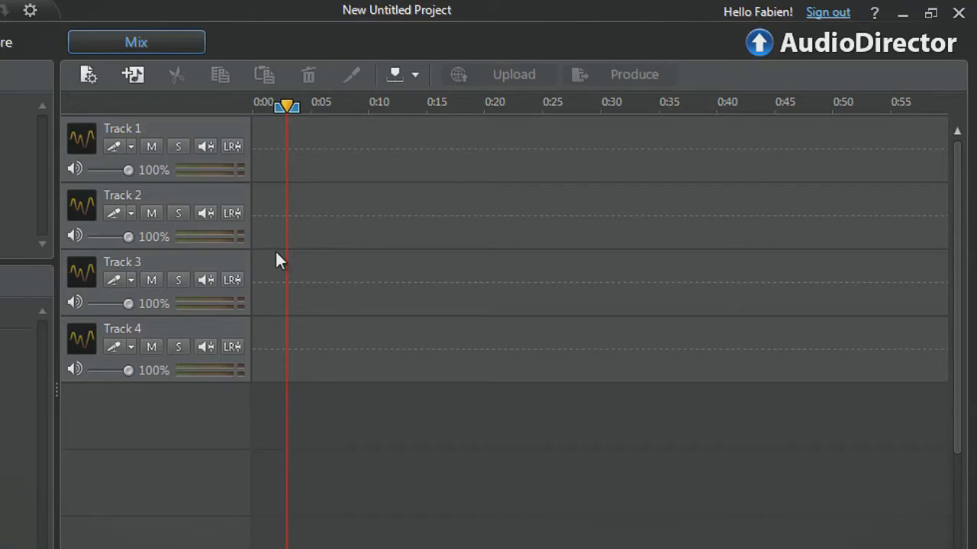
pyautogui.click(135, 74)
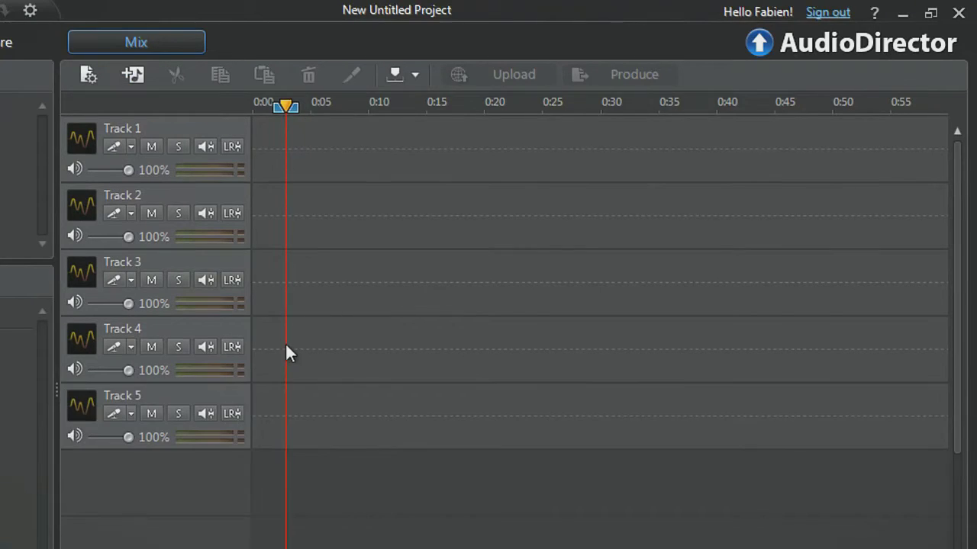
pyautogui.rightClick(286, 422)
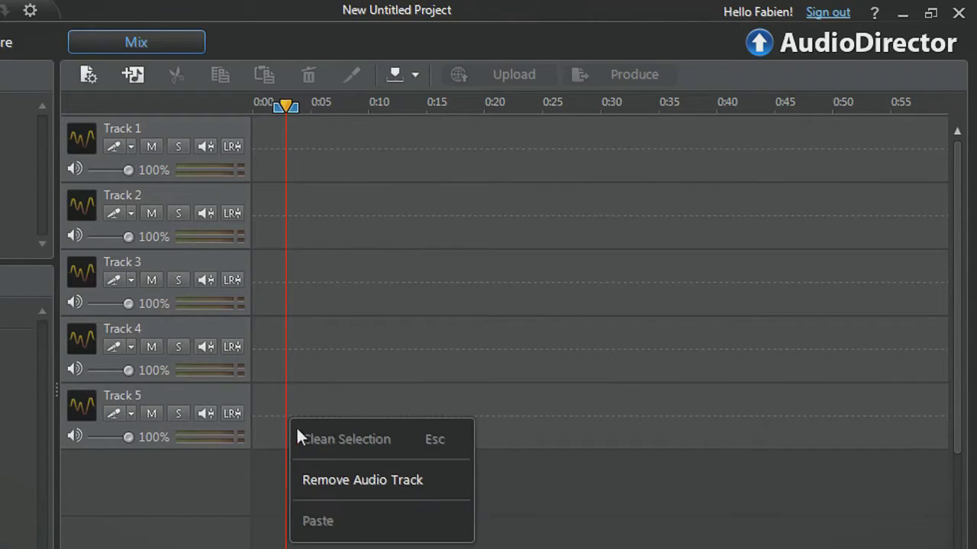
pyautogui.click(306, 479)
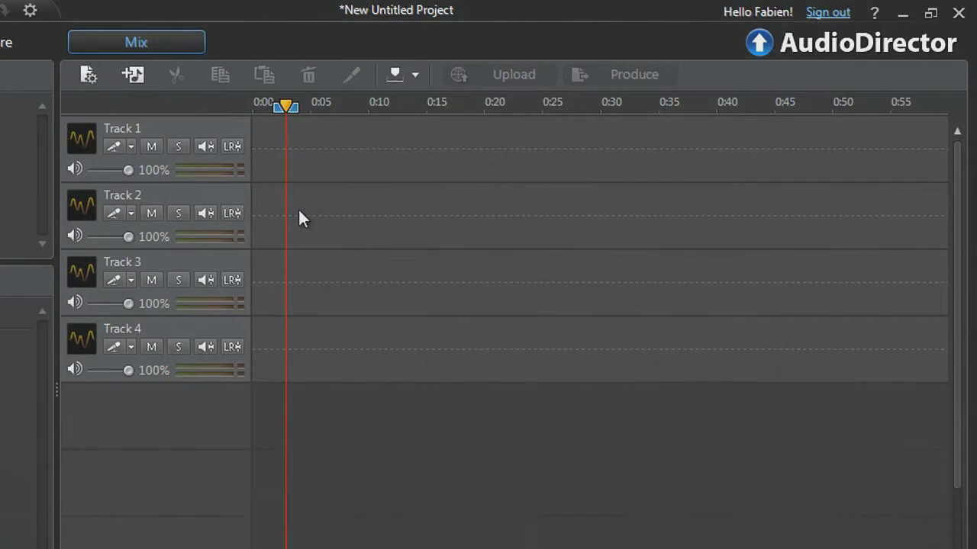
# Rename Tracks 1–4 to DRUMS, BASS, KEYBOARD and ACOUSTIC-GUITAR
pyautogui.write('DRUMS')
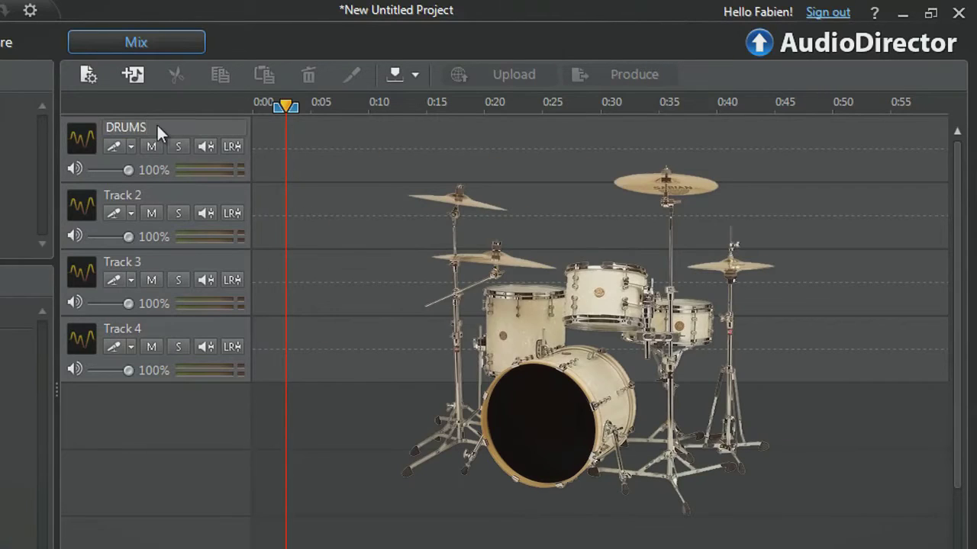
pyautogui.press('Return')
pyautogui.doubleClick(149, 195)
pyautogui.write('BASS')
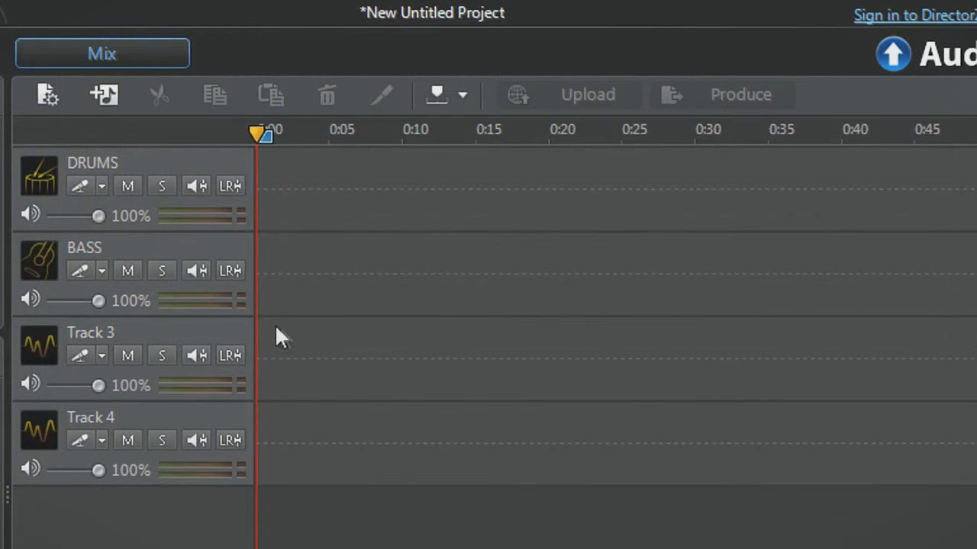
pyautogui.doubleClick(243, 324)
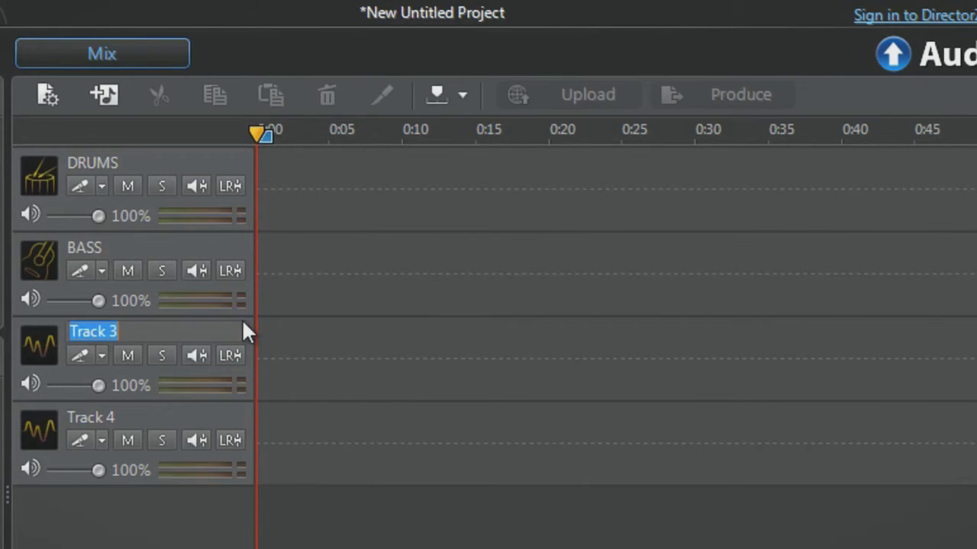
pyautogui.write('KEYBOARD')
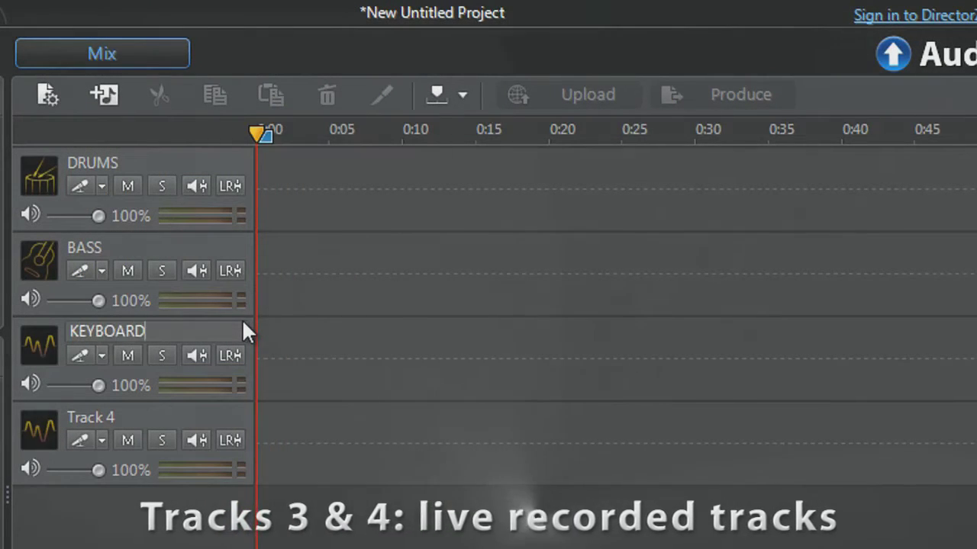
pyautogui.press('Return')
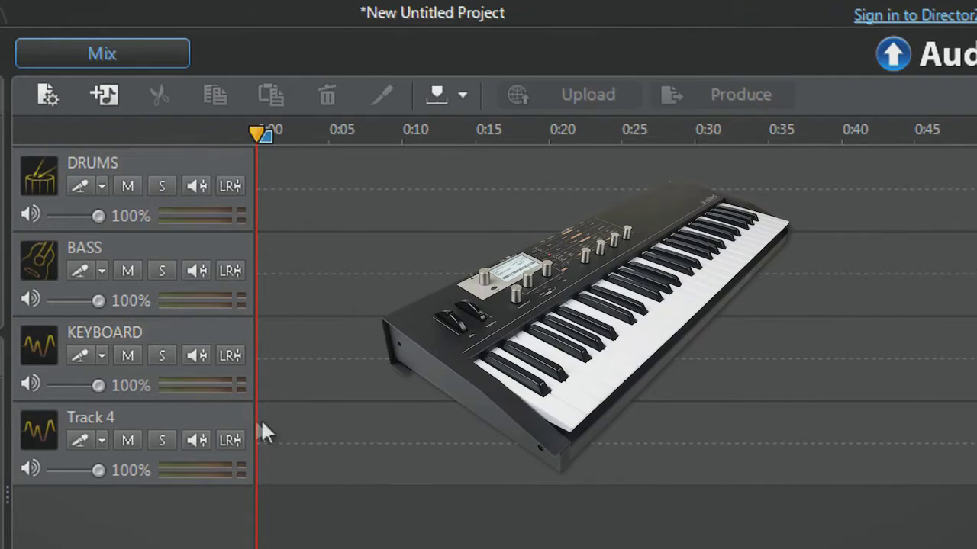
pyautogui.doubleClick(247, 415)
pyautogui.write('ACOUSTIC-')
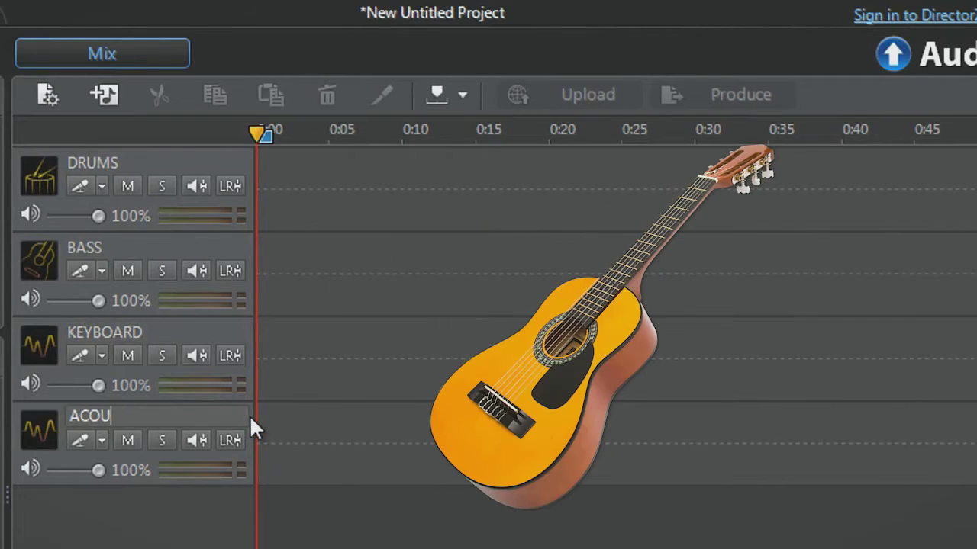
pyautogui.write('GUITAR')
pyautogui.press('Return')
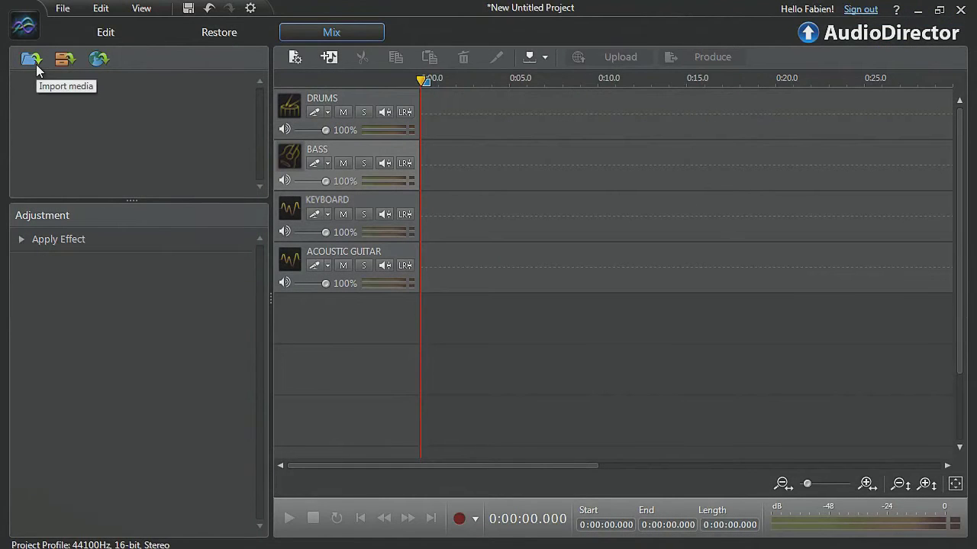
# Import DRUMS-SOUND-TRACK.wav and BASS-SOUNDTRACK.wav and place them on the DRUMS and BASS tracks at 0:00
pyautogui.click(36, 64)
pyautogui.keyDown('ctrl'); pyautogui.click(204, 122); pyautogui.keyUp('ctrl')
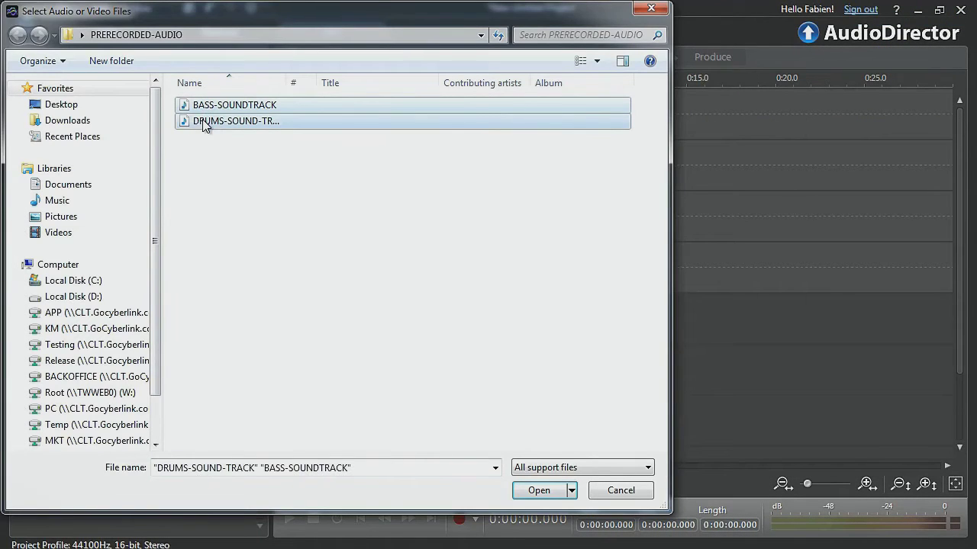
pyautogui.click(538, 490)
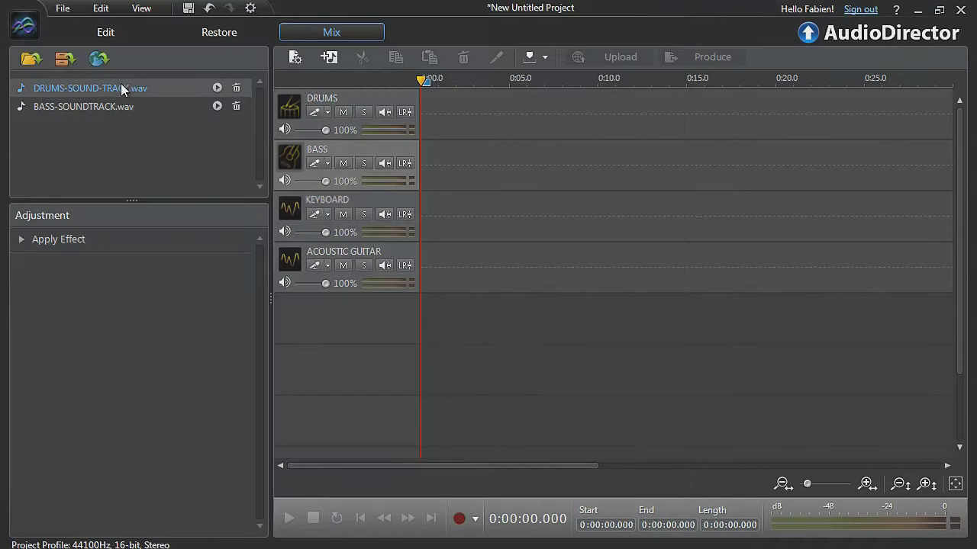
pyautogui.moveTo(122, 88); pyautogui.dragTo(429, 127)
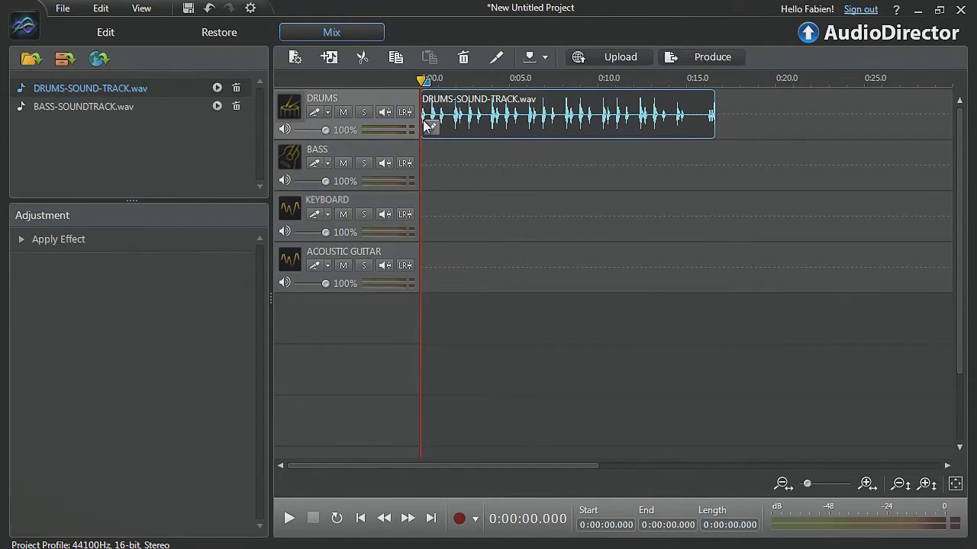
pyautogui.moveTo(147, 102); pyautogui.dragTo(426, 174)
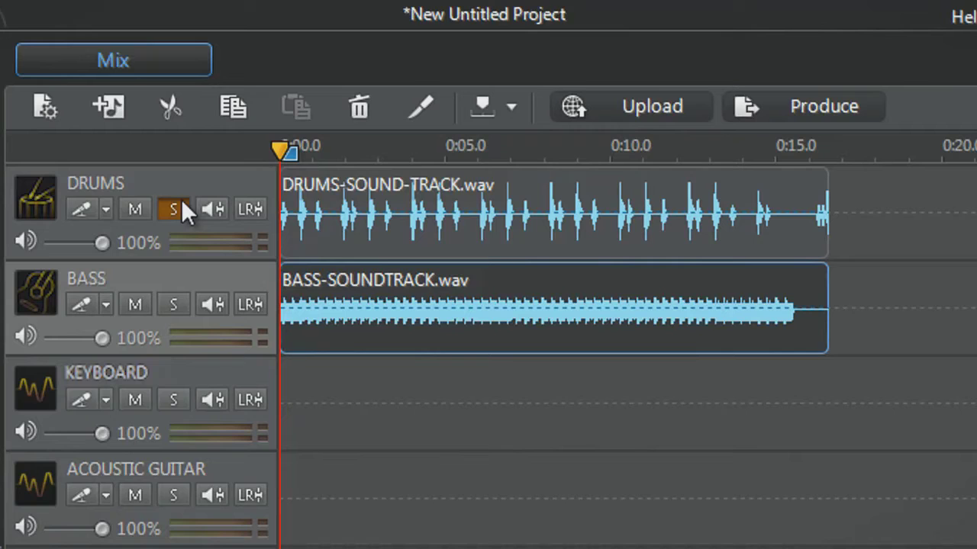
# Play the mix, mute DRUMS to hear the bass alone, then unmute and play both together
pyautogui.press('space')
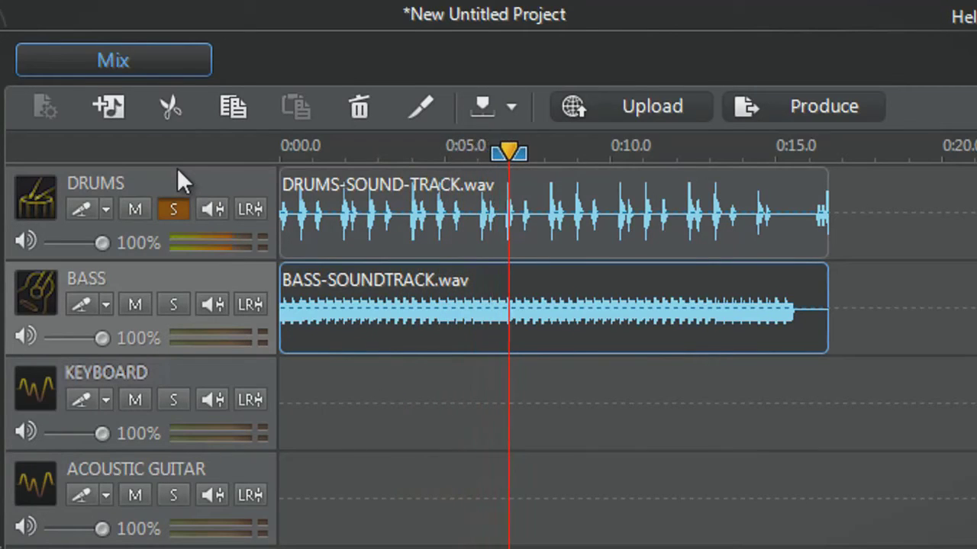
pyautogui.press('space')
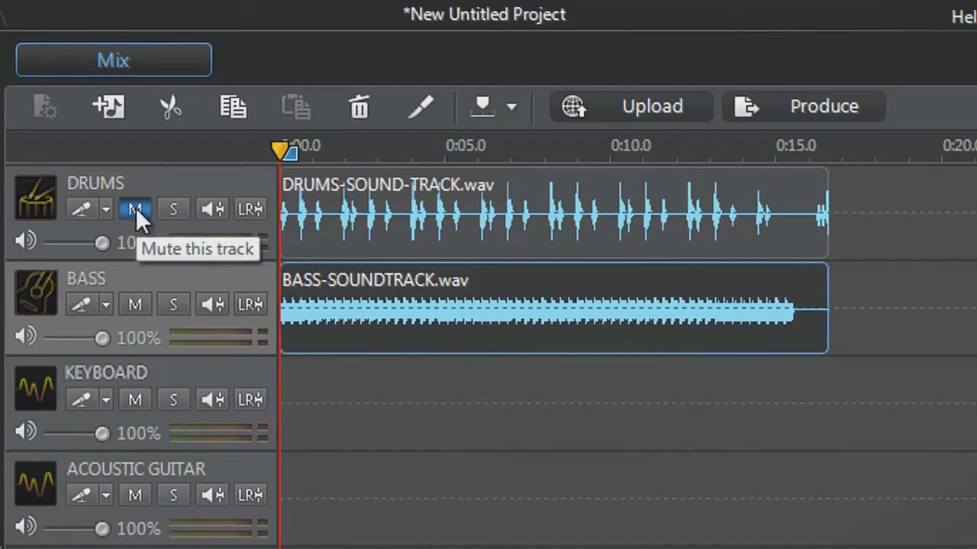
pyautogui.click(136, 208)
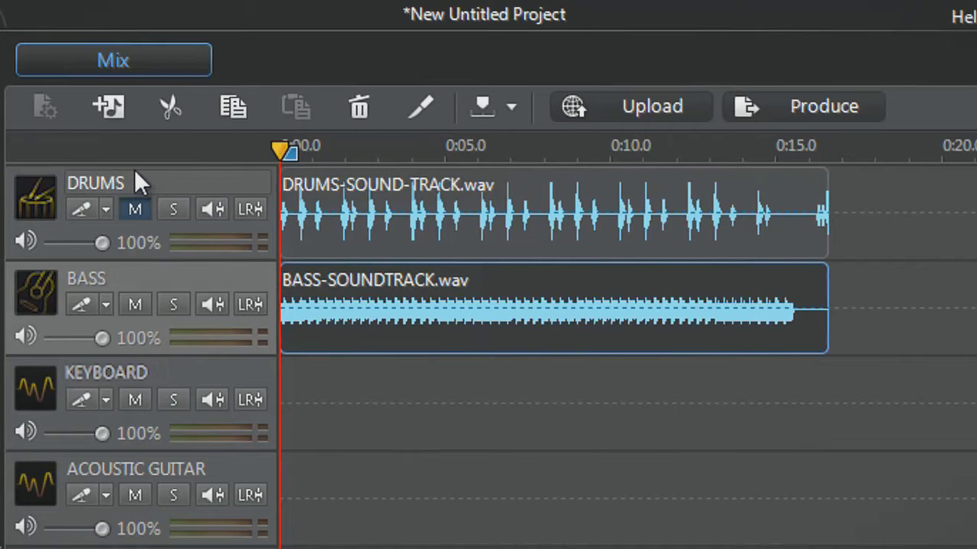
pyautogui.press('space')
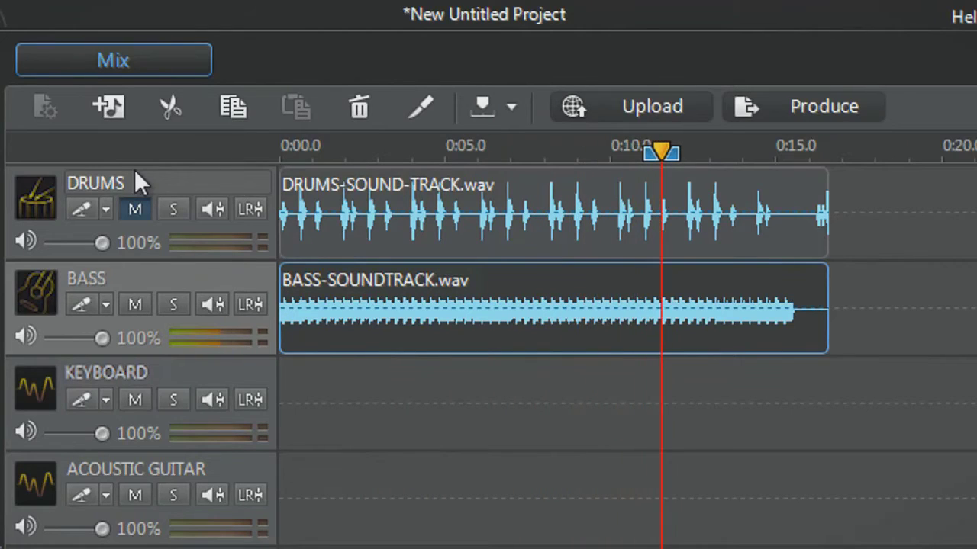
pyautogui.press('space')
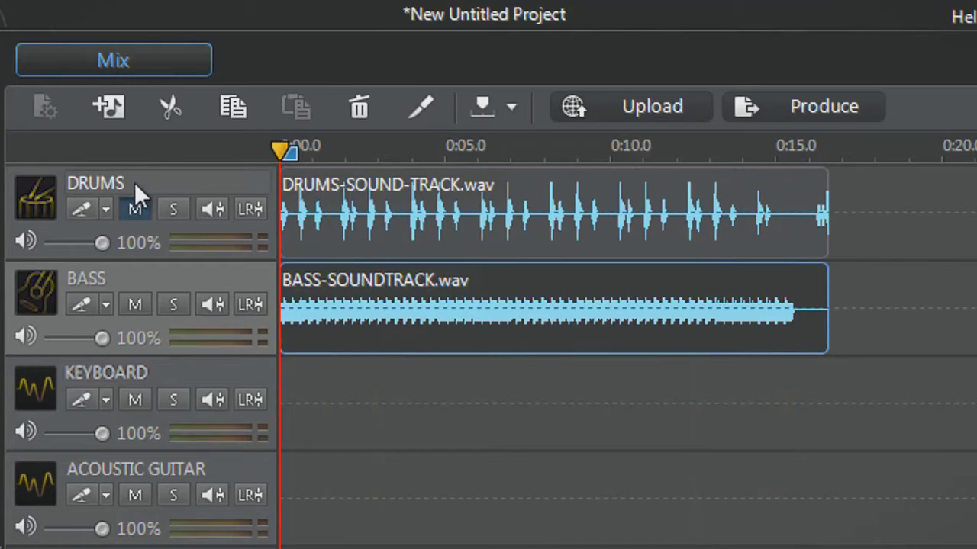
pyautogui.click(135, 208)
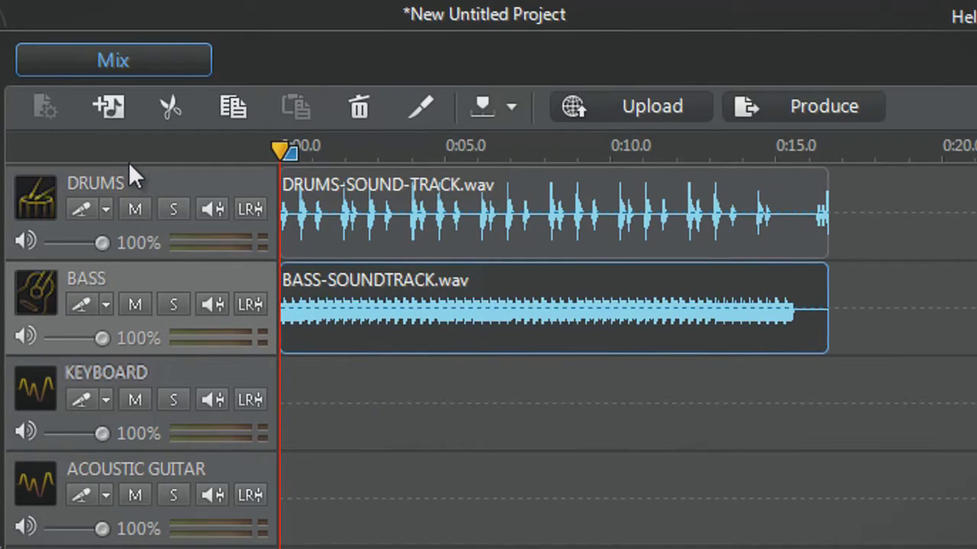
pyautogui.press('space')
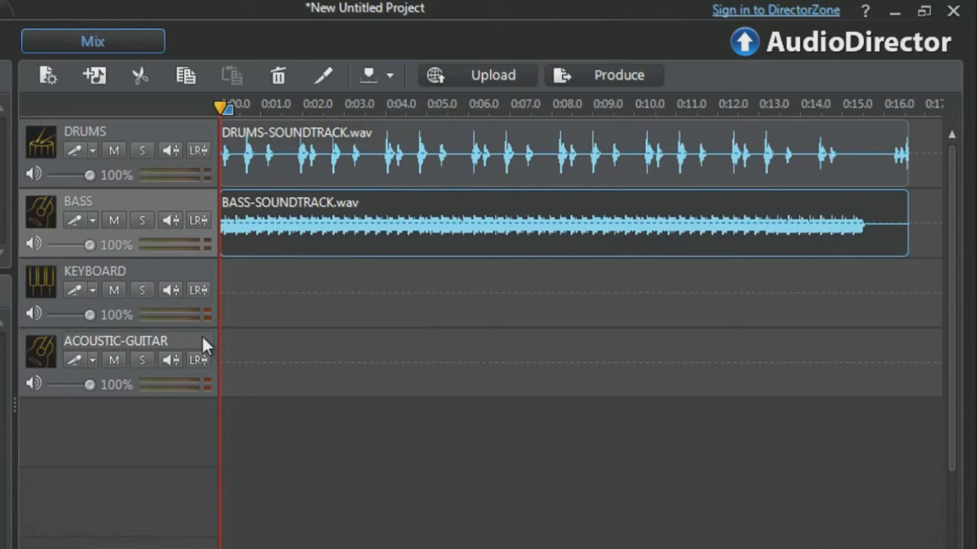
# Set the KEYBOARD track's input source to Stereo: Microphone with input monitoring on
pyautogui.click(92, 290)
pyautogui.click(124, 364)
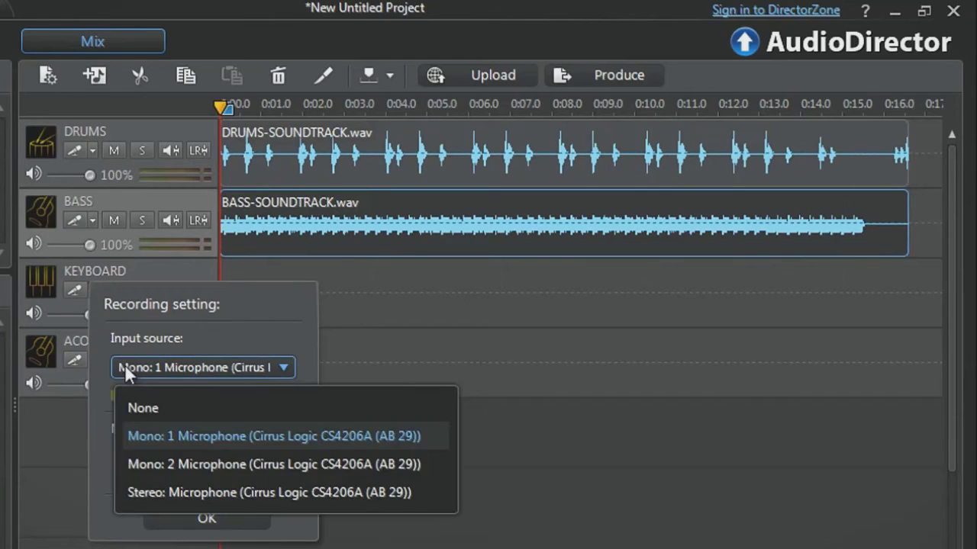
pyautogui.click(151, 492)
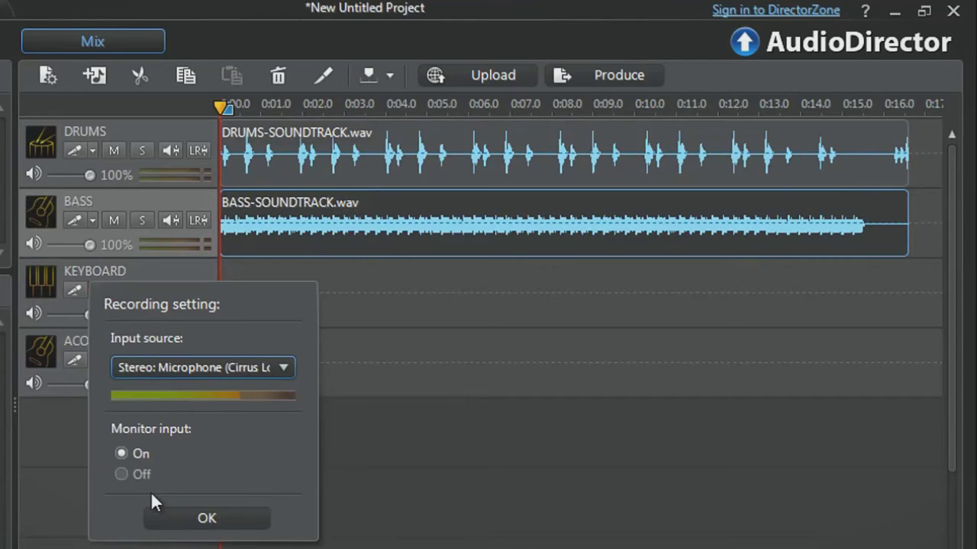
pyautogui.click(161, 519)
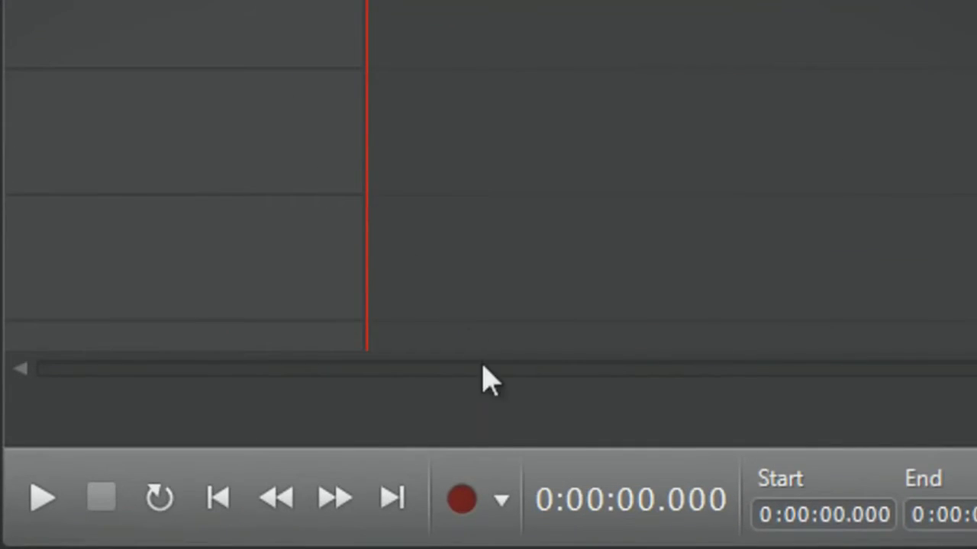
# Enable the recording countdown timer at 5 seconds
pyautogui.click(503, 500)
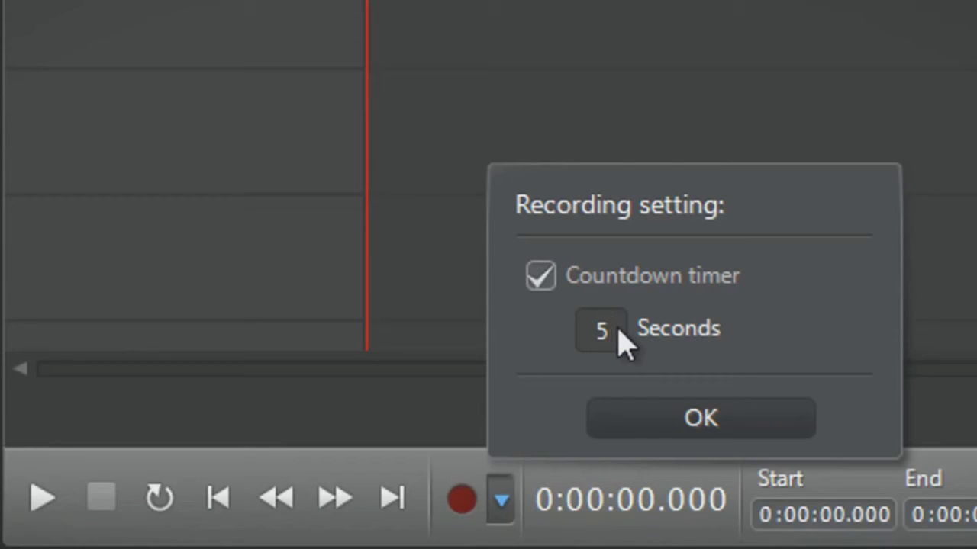
pyautogui.click(631, 432)
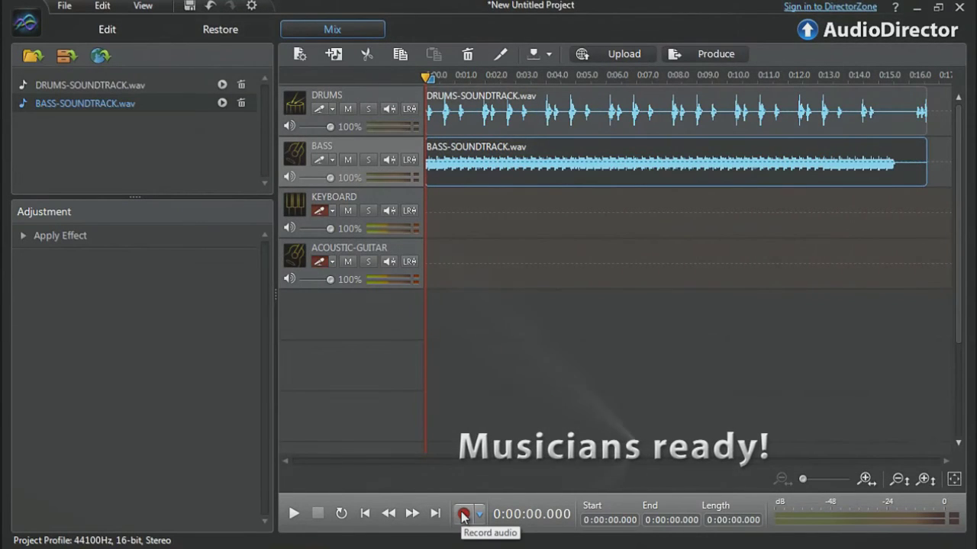
# Record a live take on the armed KEYBOARD and ACOUSTIC-GUITAR tracks, stopping and restarting once
pyautogui.click(462, 516)
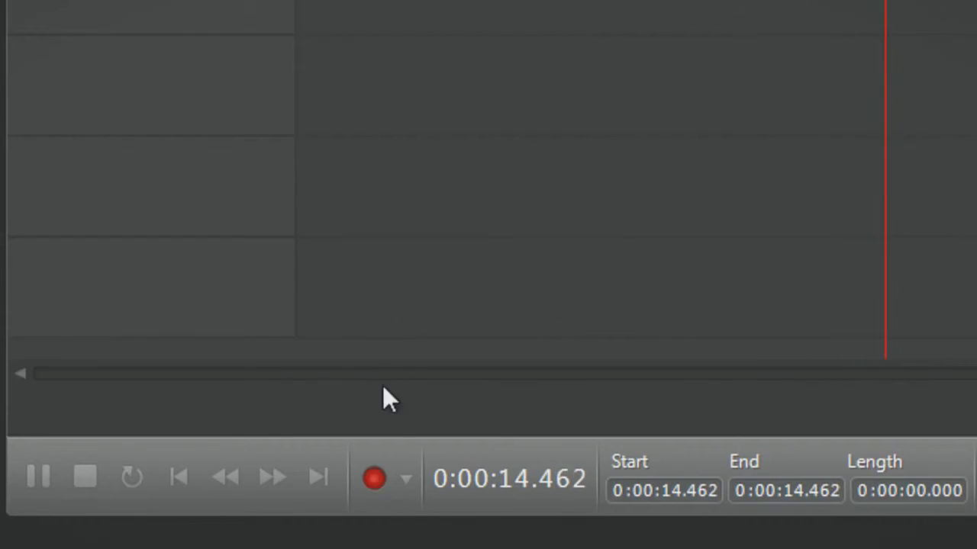
pyautogui.click(379, 475)
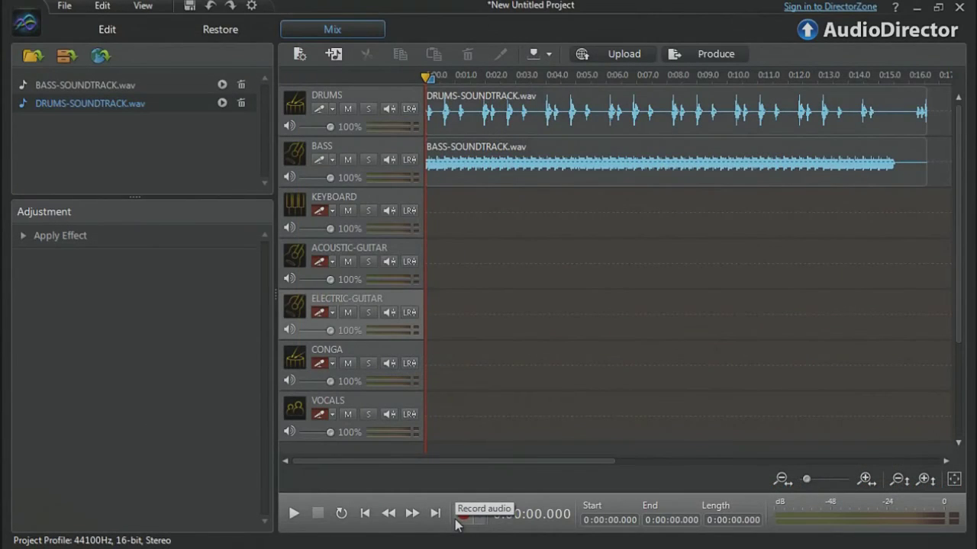
pyautogui.click(458, 518)
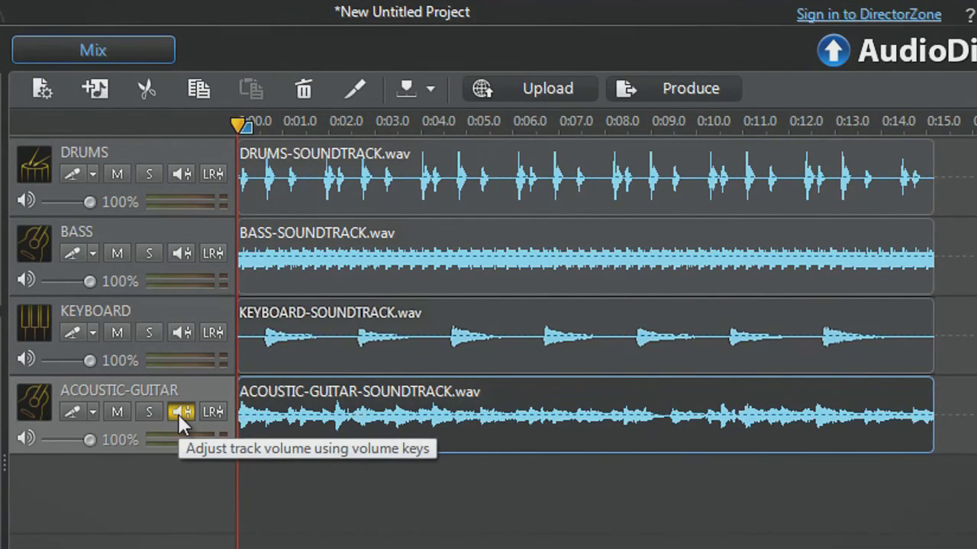
# Add ACOUSTIC-GUITAR volume keyframes: fade in from 3%, fade out at the end, and a mid-clip key
pyautogui.click(179, 413)
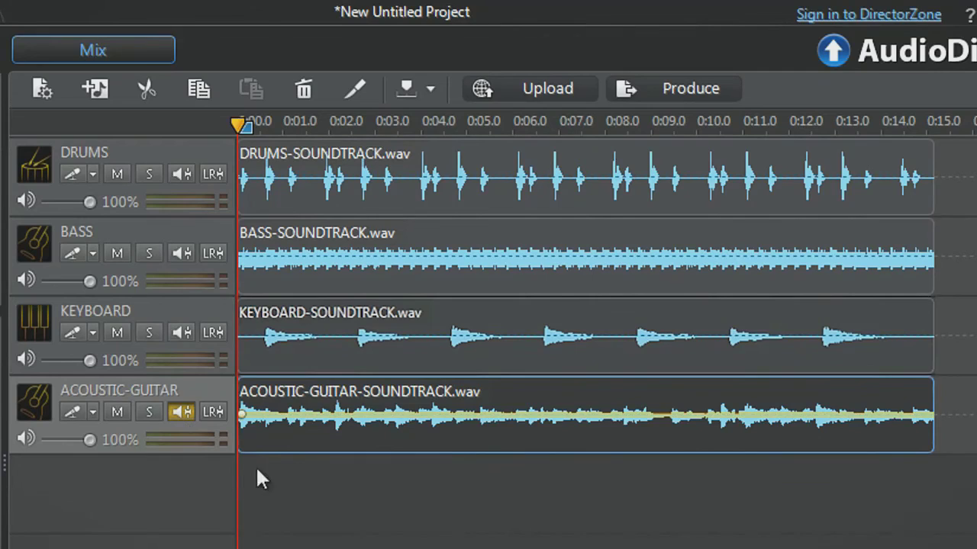
pyautogui.click(280, 417)
pyautogui.click(901, 416)
pyautogui.moveTo(934, 418); pyautogui.dragTo(932, 464)
pyautogui.moveTo(242, 415); pyautogui.dragTo(218, 458)
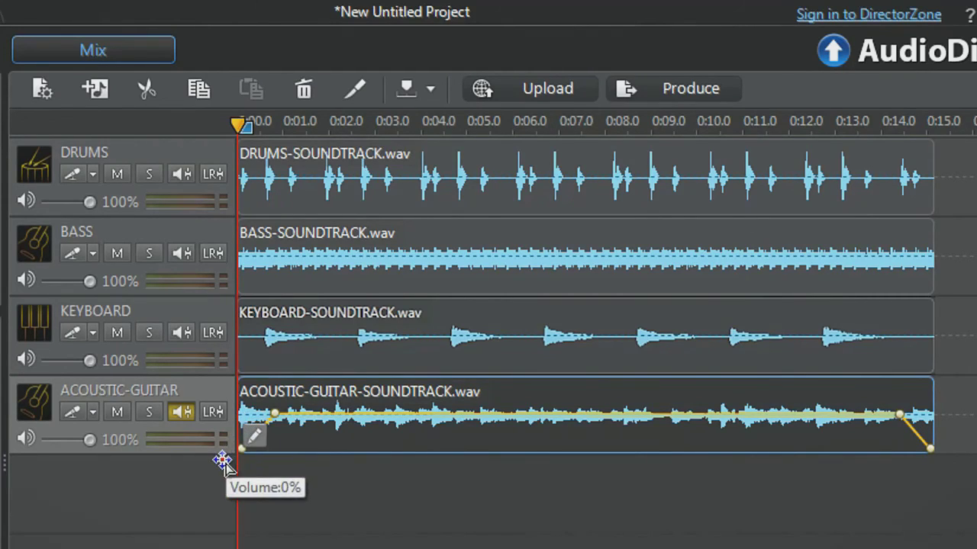
pyautogui.click(695, 416)
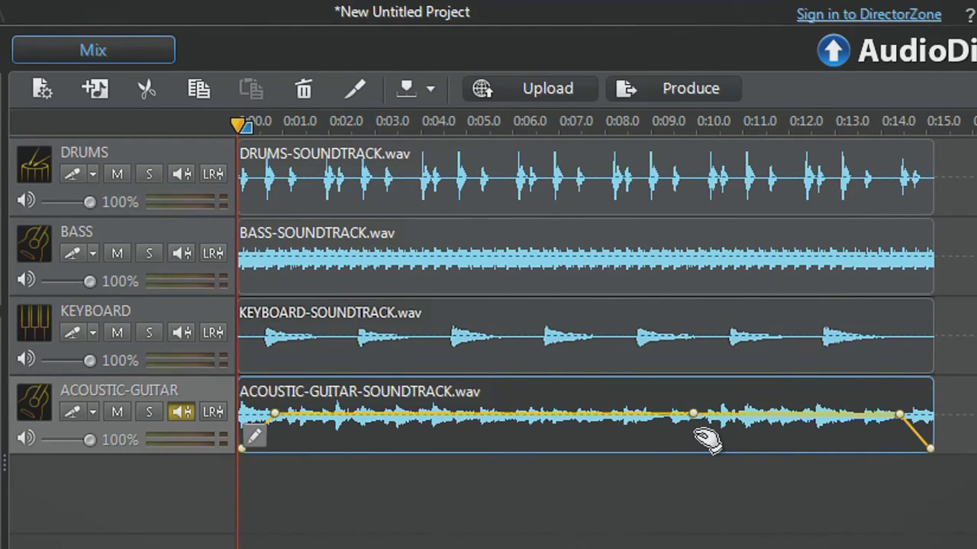
pyautogui.rightClick(693, 413)
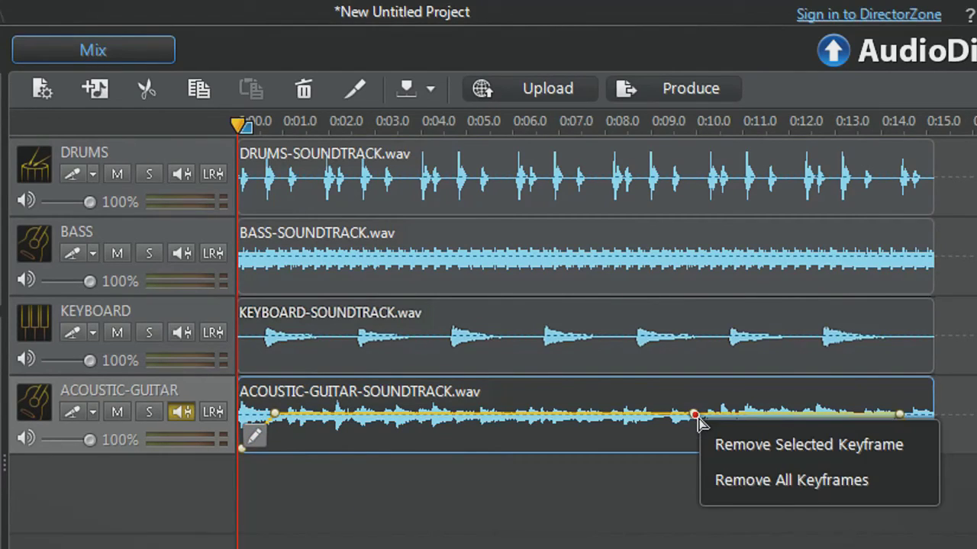